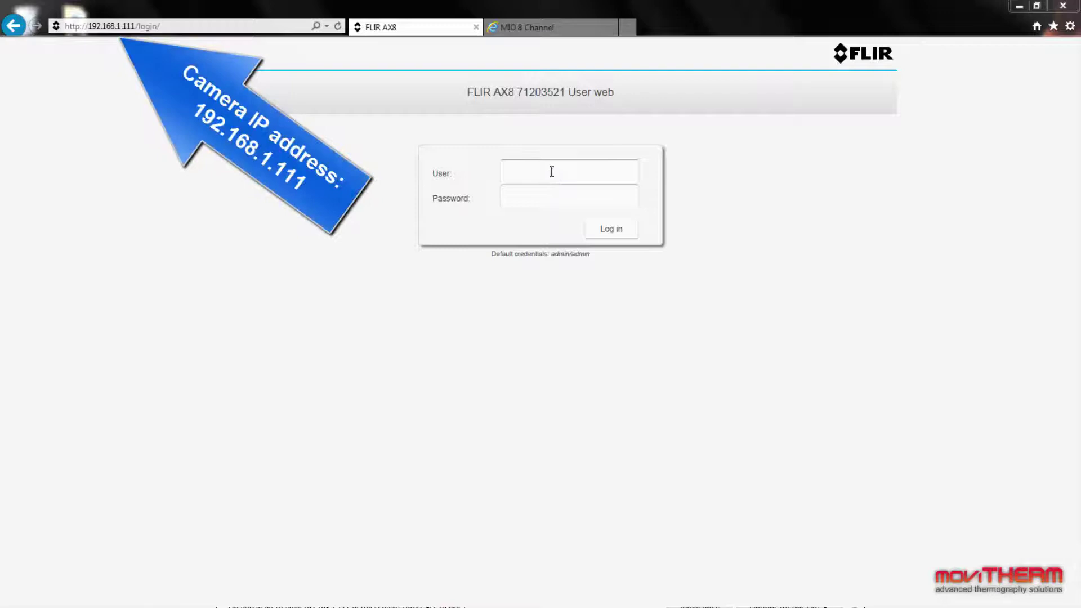
Log in to the AX8 camera as admin to show the live thermal image of the mug.
click(551, 172)
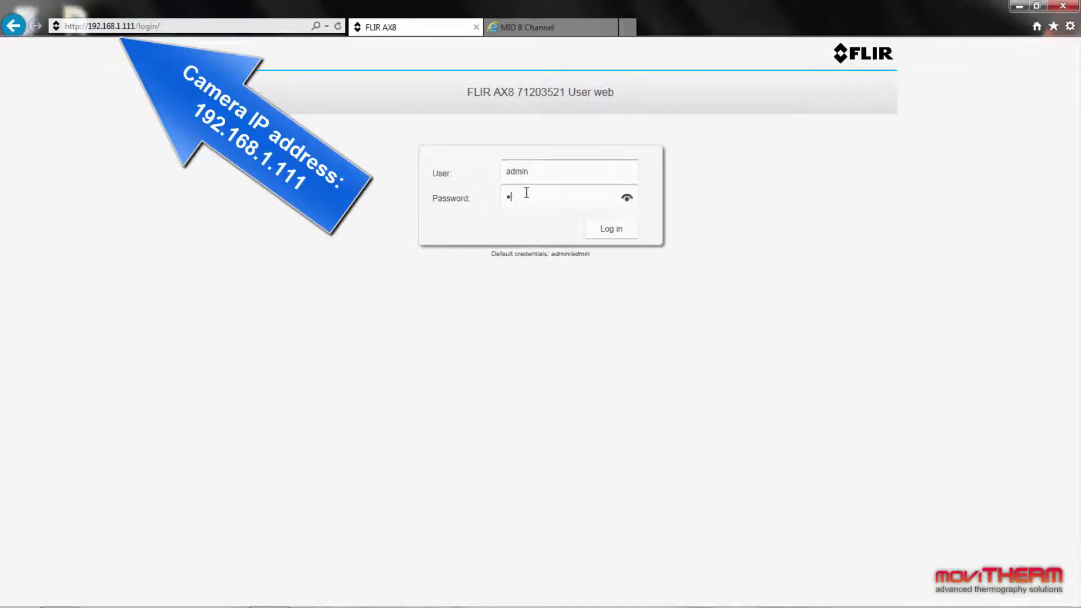
click(620, 232)
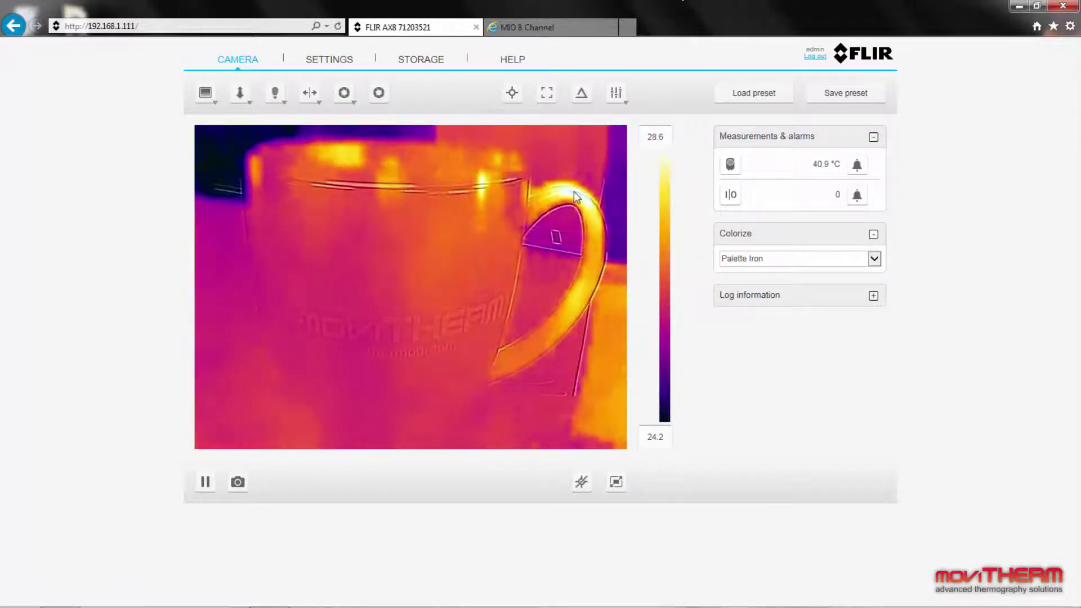
Add box area 1 and stretch it over the mug front, reading max 26.5 °C.
click(547, 95)
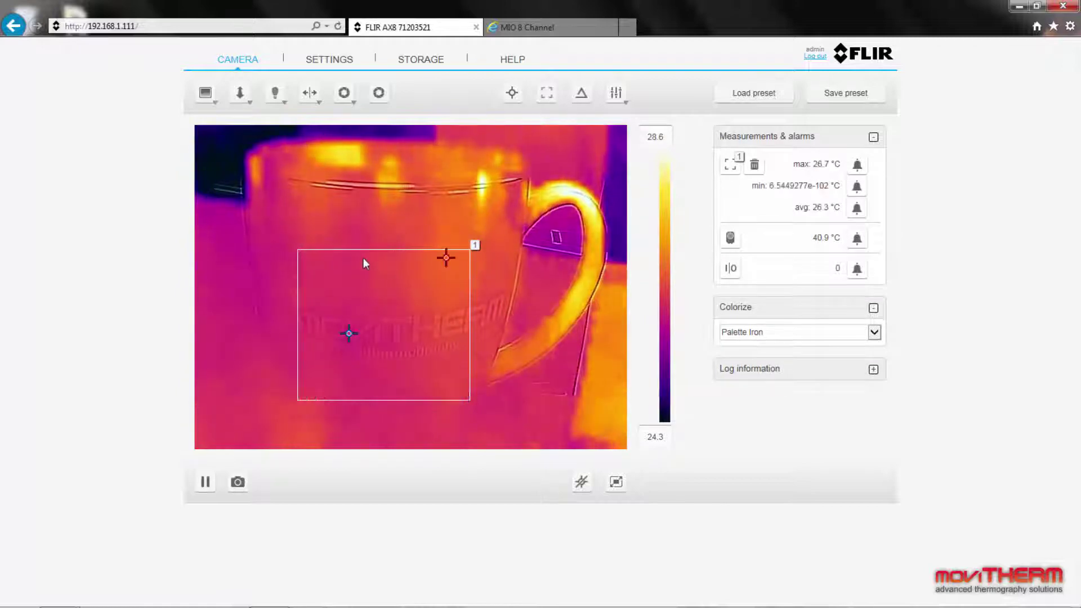
drag(295, 249, 285, 232)
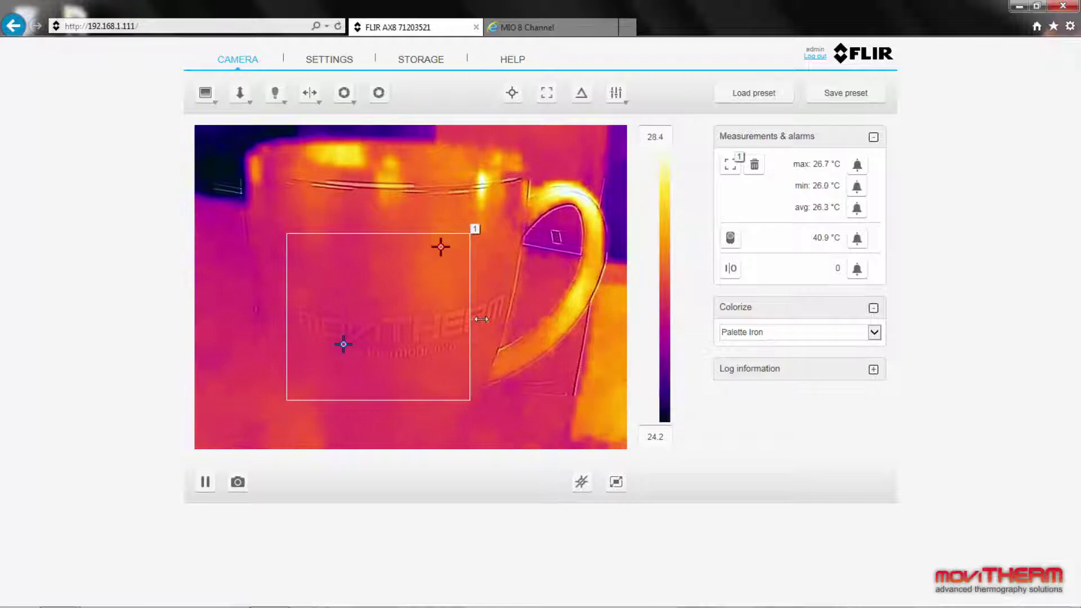
drag(470, 319, 492, 319)
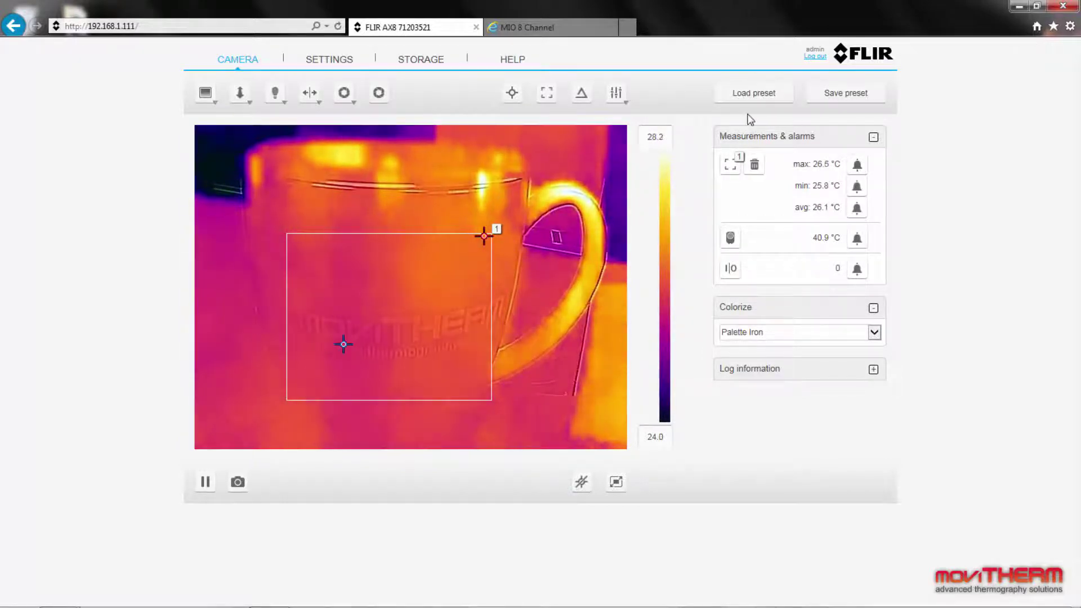
Log in to the MIO and save Camera 1 (192.168.1.111) with the alias 'AX8 Demo'.
click(570, 25)
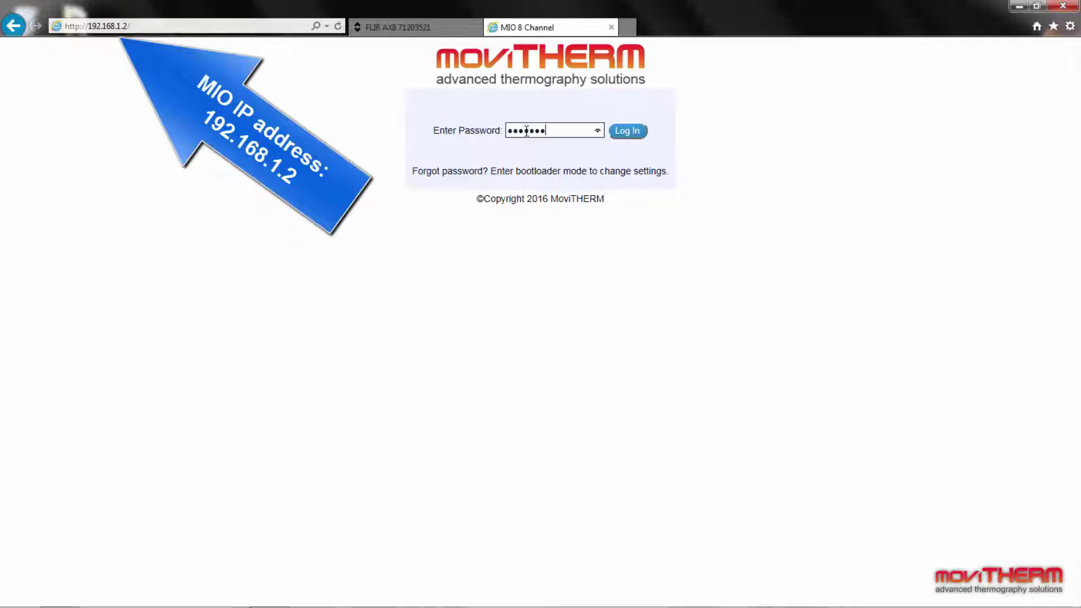
click(638, 133)
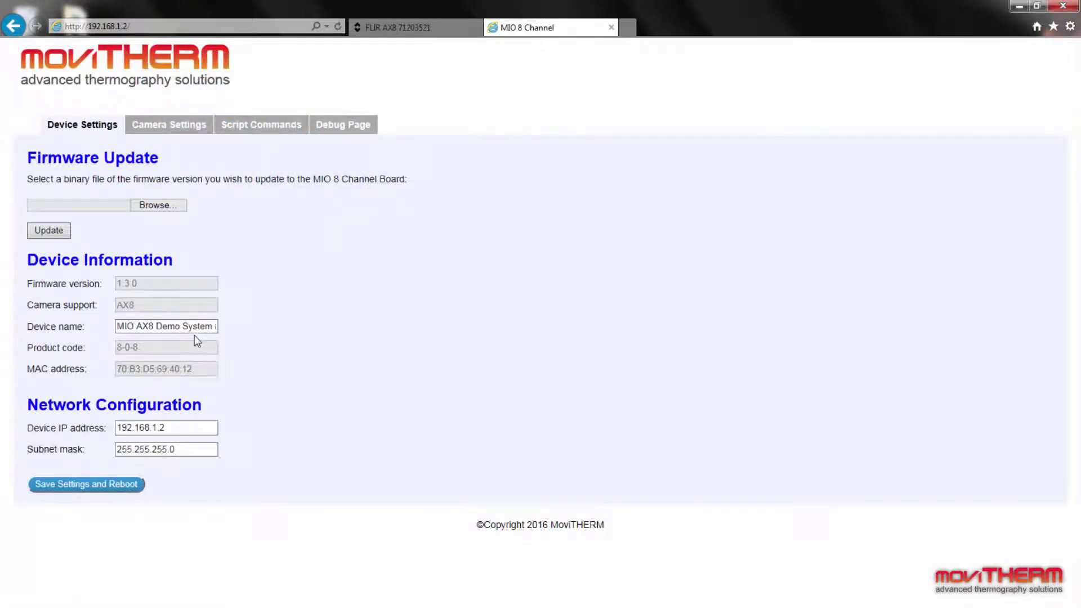
click(162, 129)
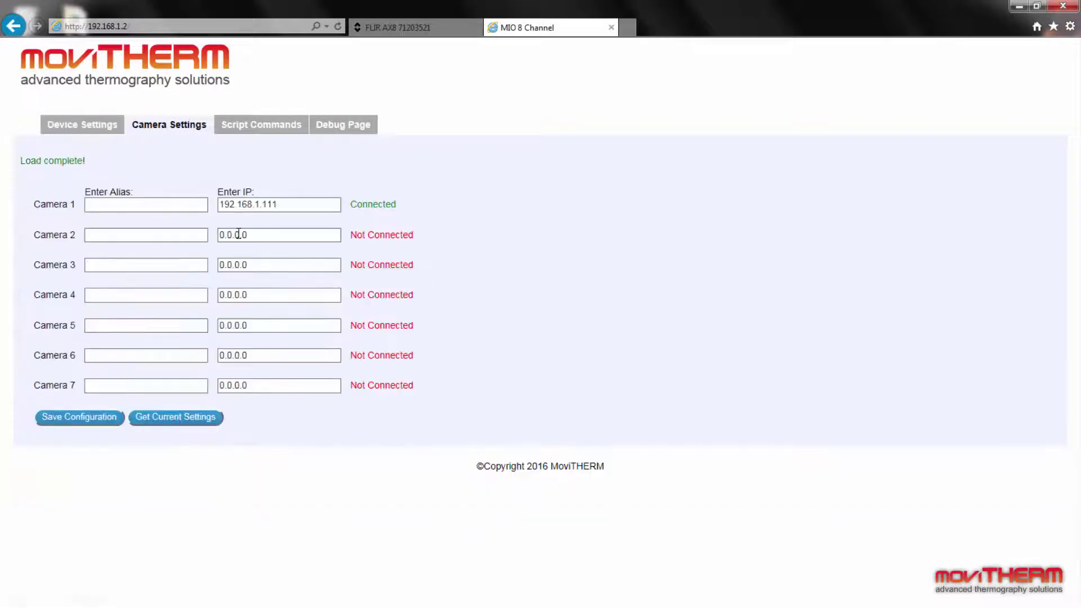
click(121, 208)
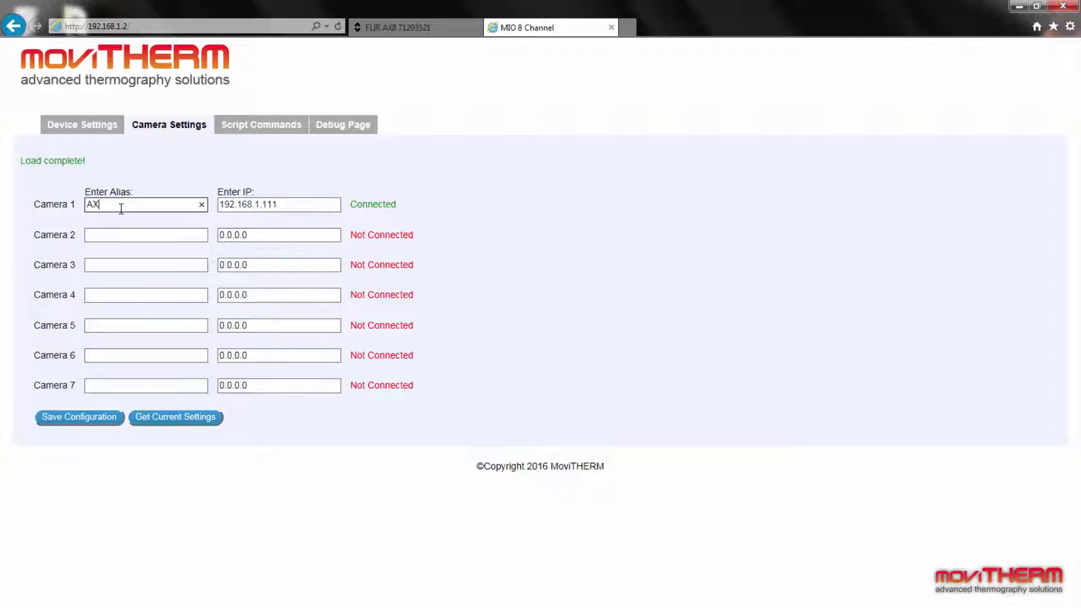
text(AX8 Demo)
click(84, 420)
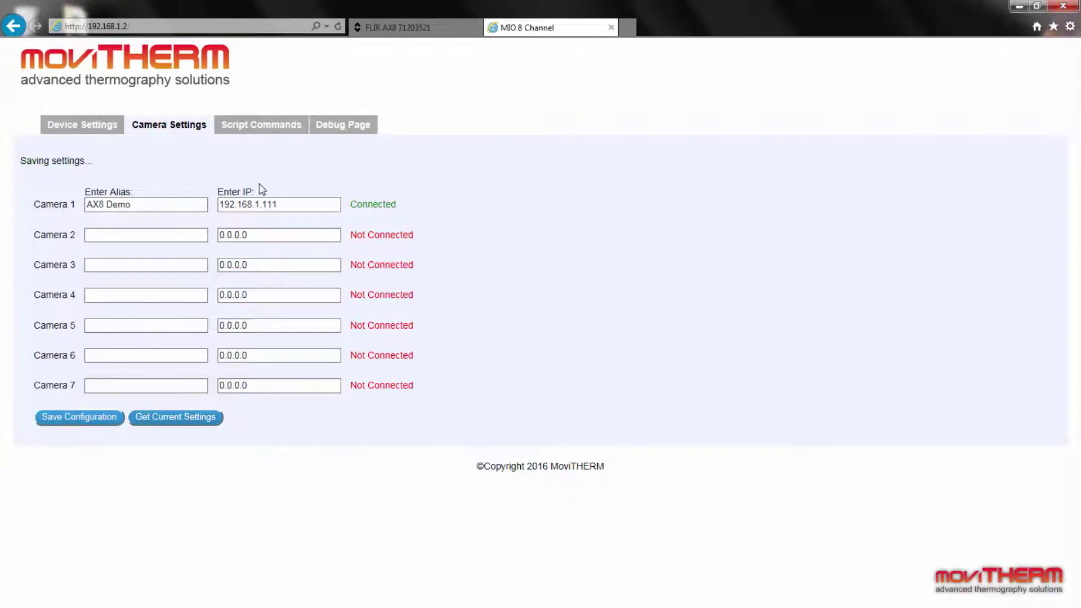
In Script Commands, set analog Channel 0 to Camera 1 Internal Camera Temperature, scaled 0–100 °C.
click(269, 126)
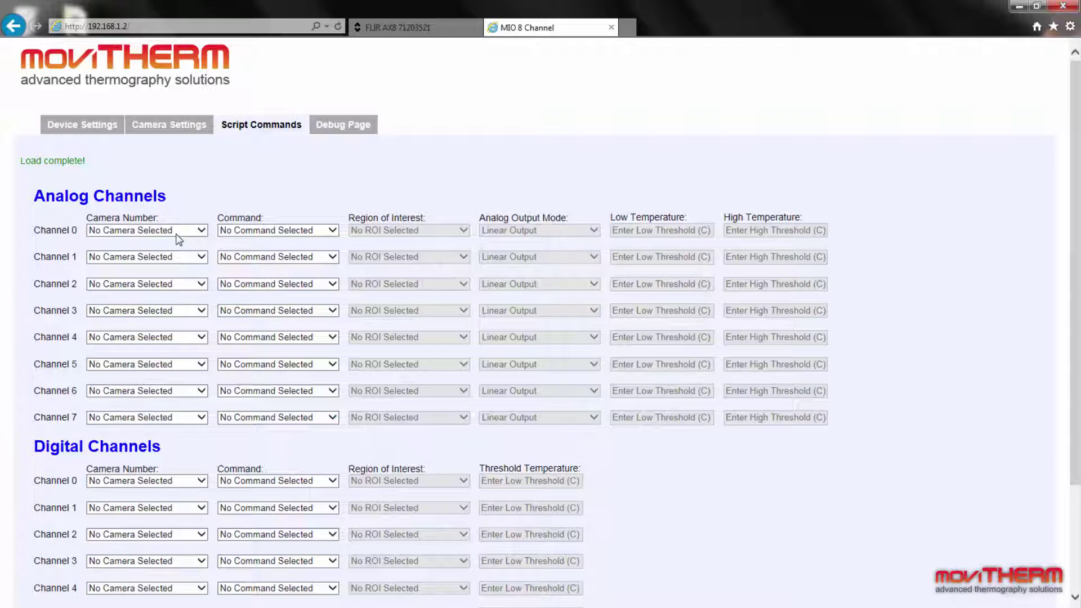
click(178, 236)
click(177, 242)
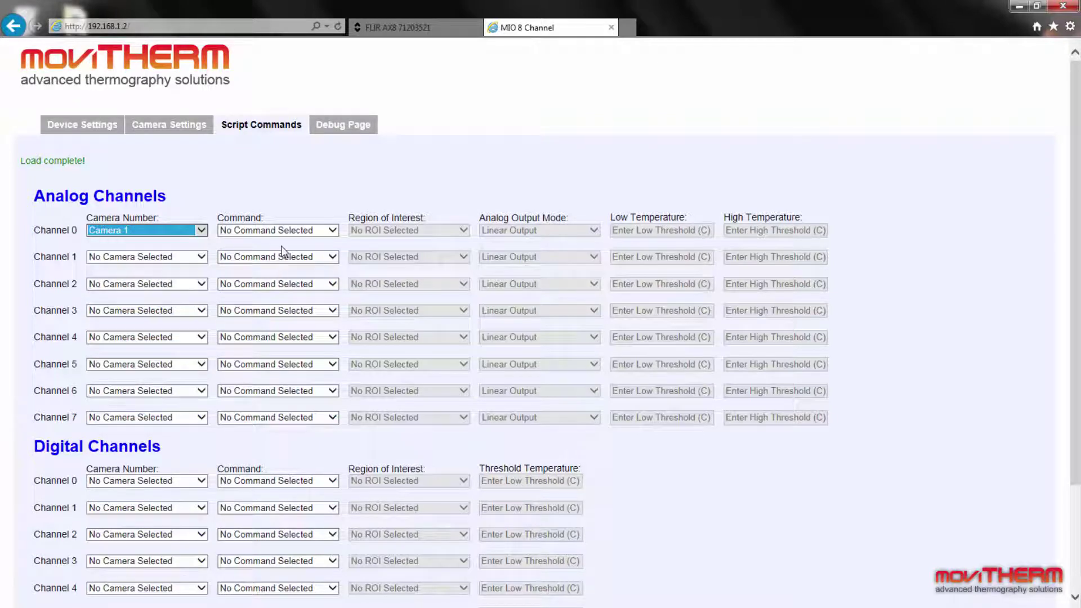
click(285, 235)
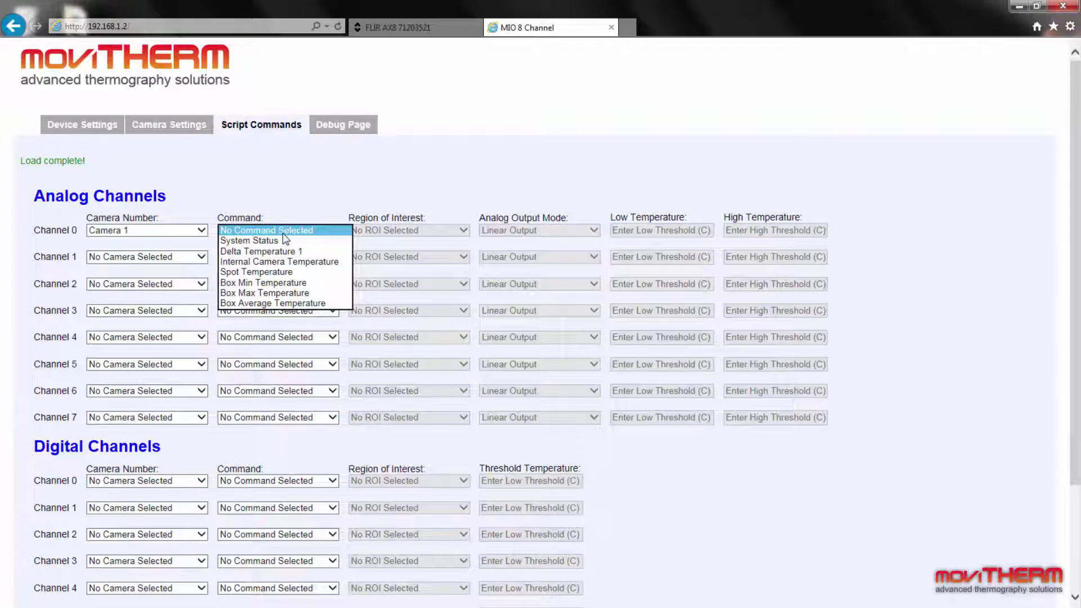
click(283, 263)
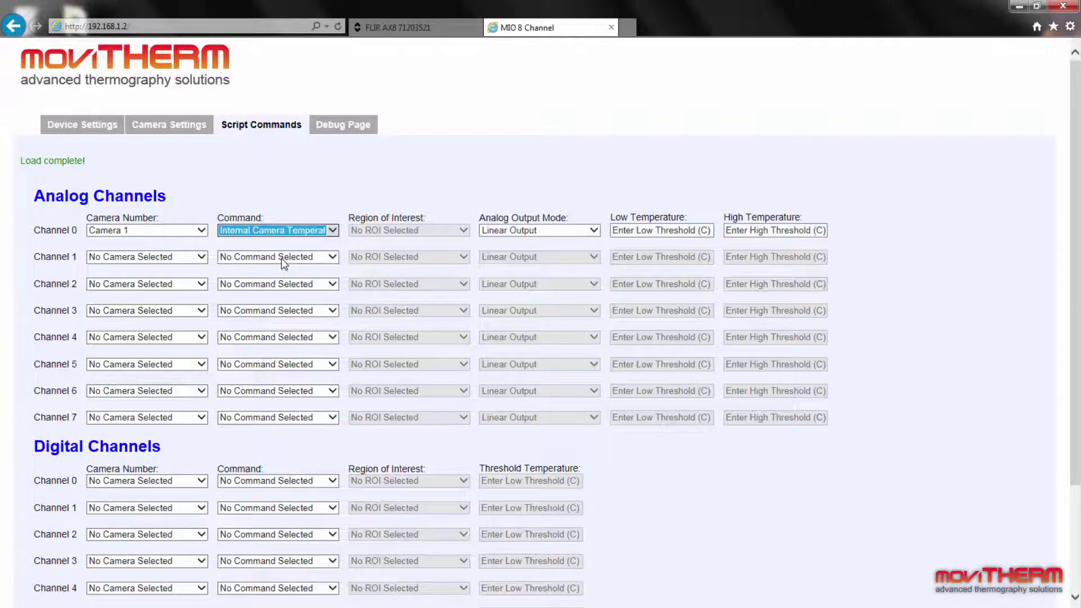
click(692, 228)
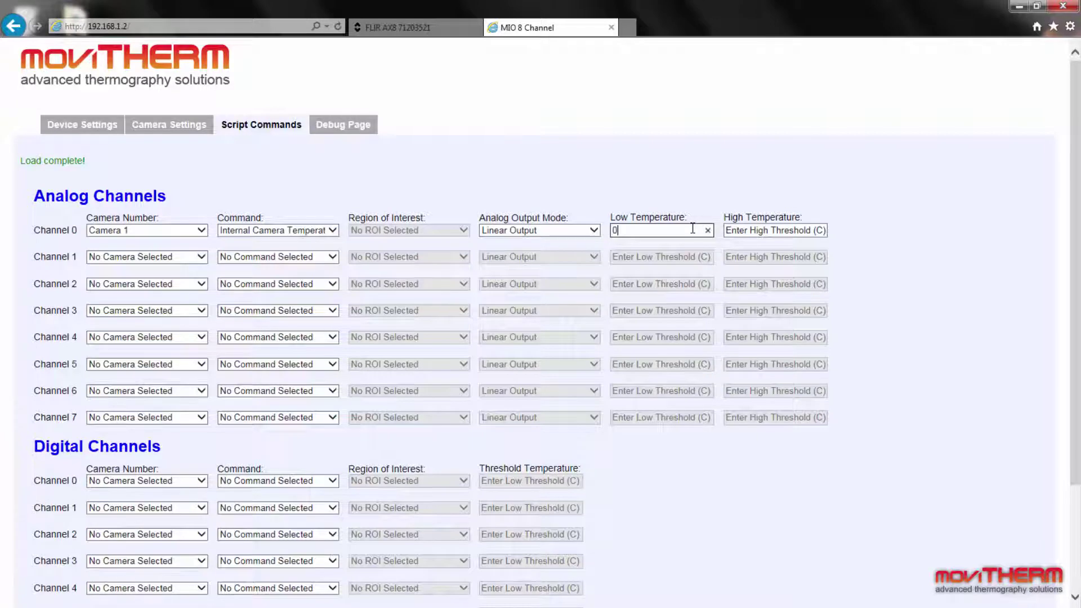
text(0)
key(BackSpace)
click(809, 233)
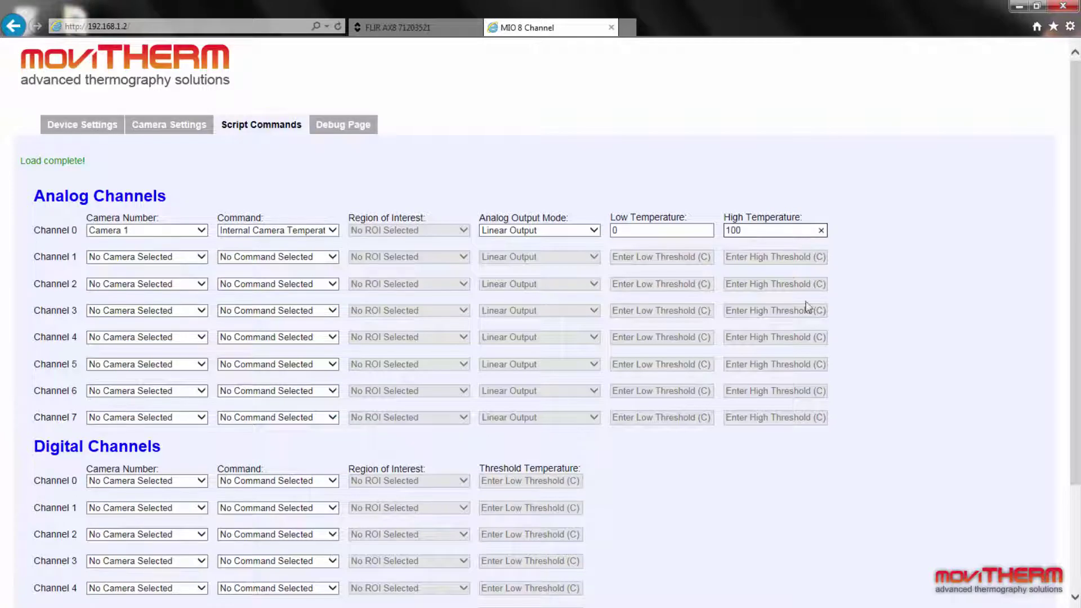
Set analog Channel 1 to Camera 1 Box Max Temperature on ROI 1, scaled 0–100 °C.
click(170, 259)
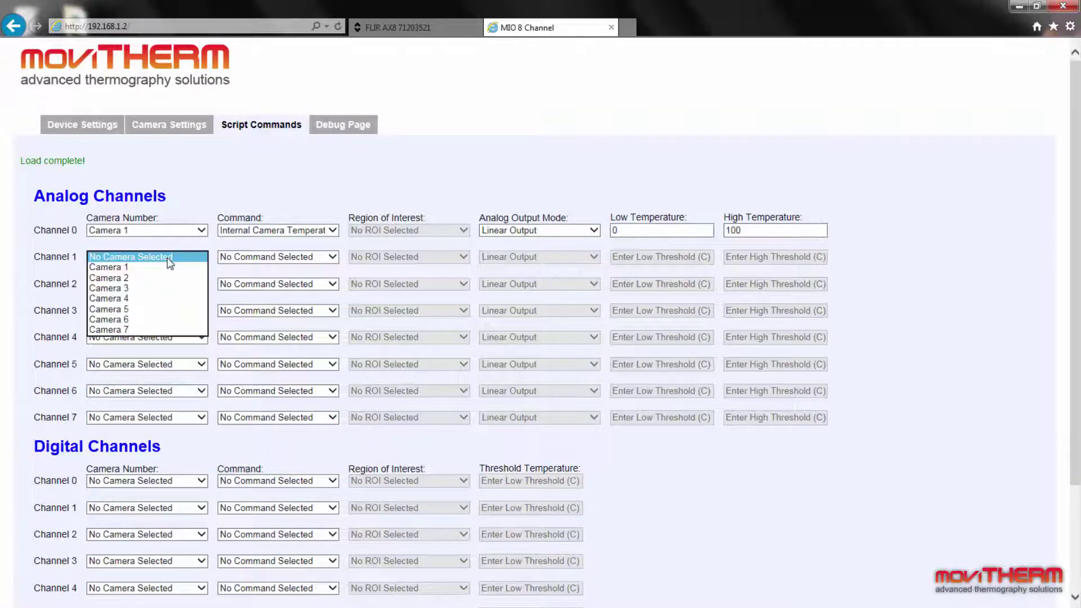
click(168, 268)
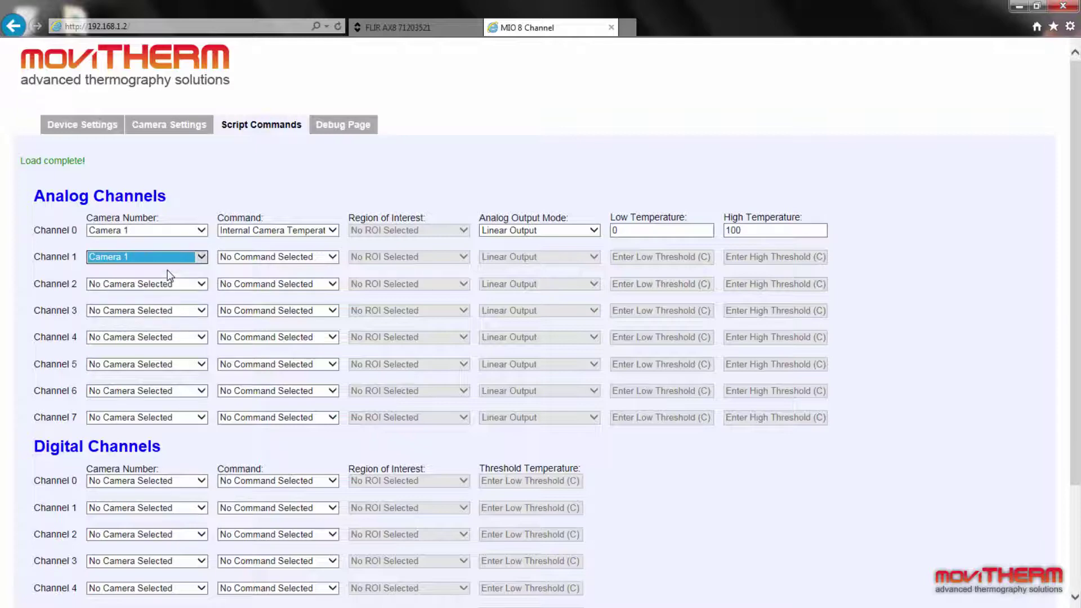
click(315, 259)
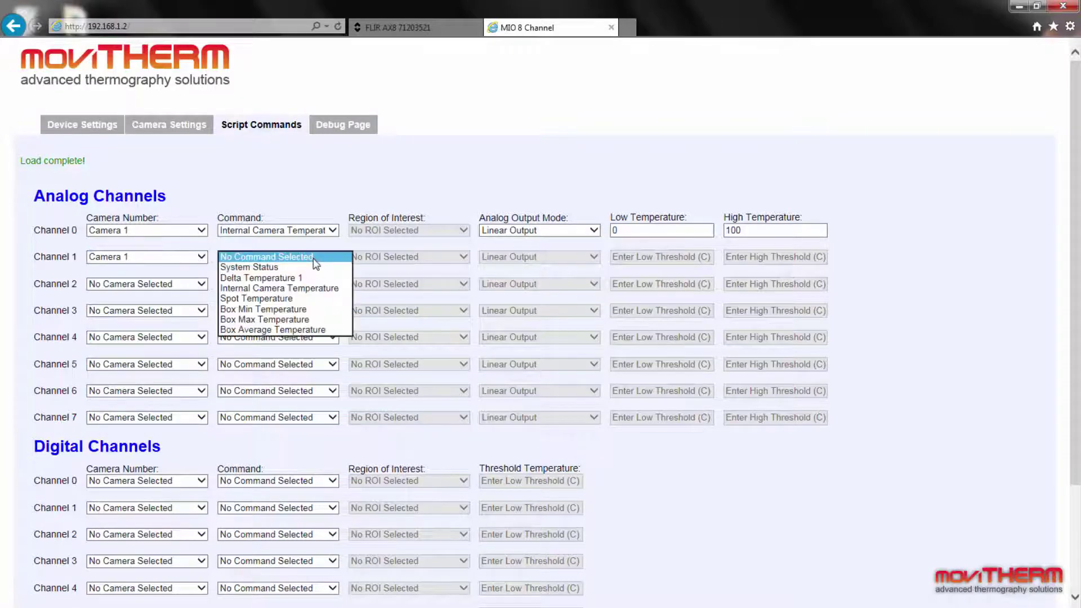
click(308, 318)
click(452, 258)
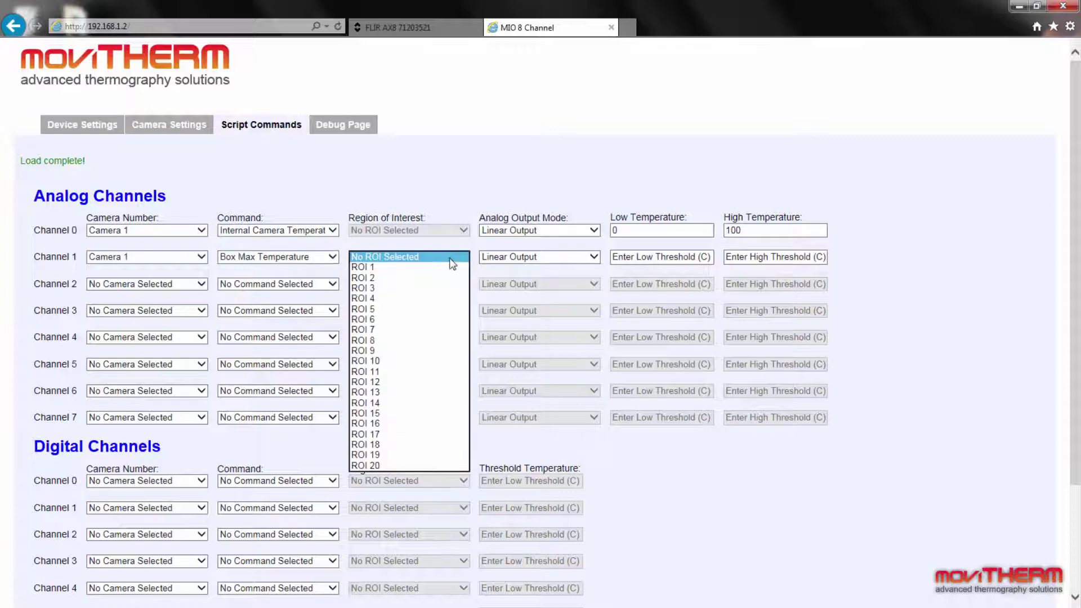
click(445, 267)
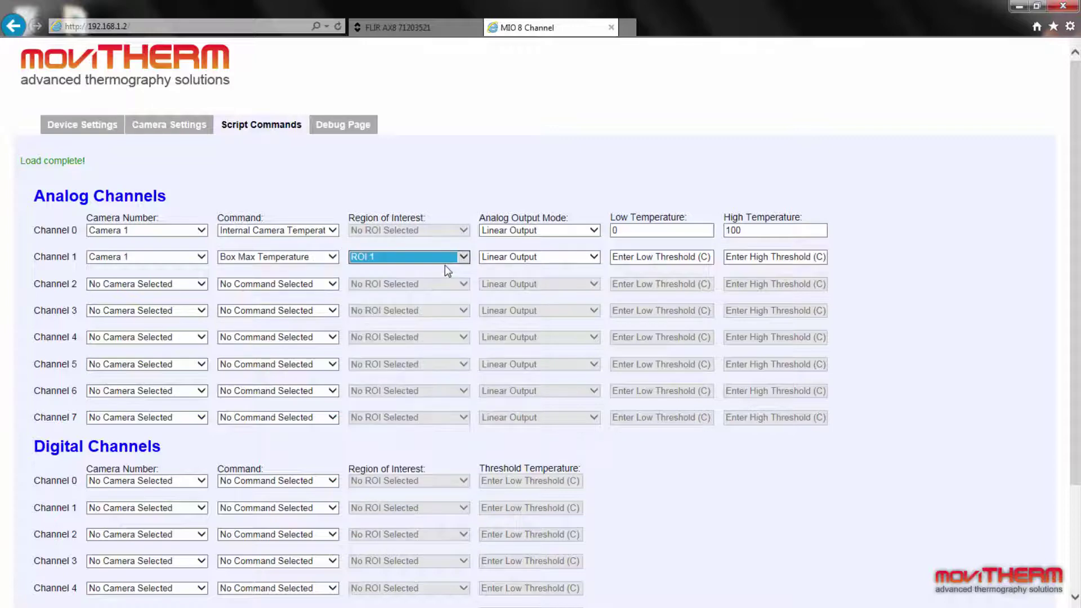
click(690, 258)
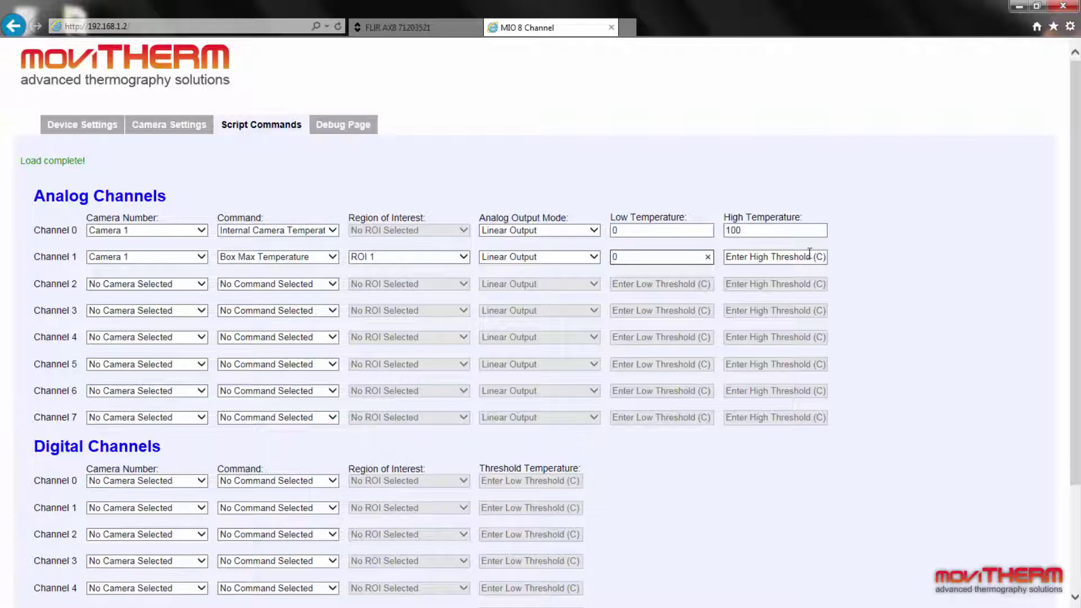
click(785, 257)
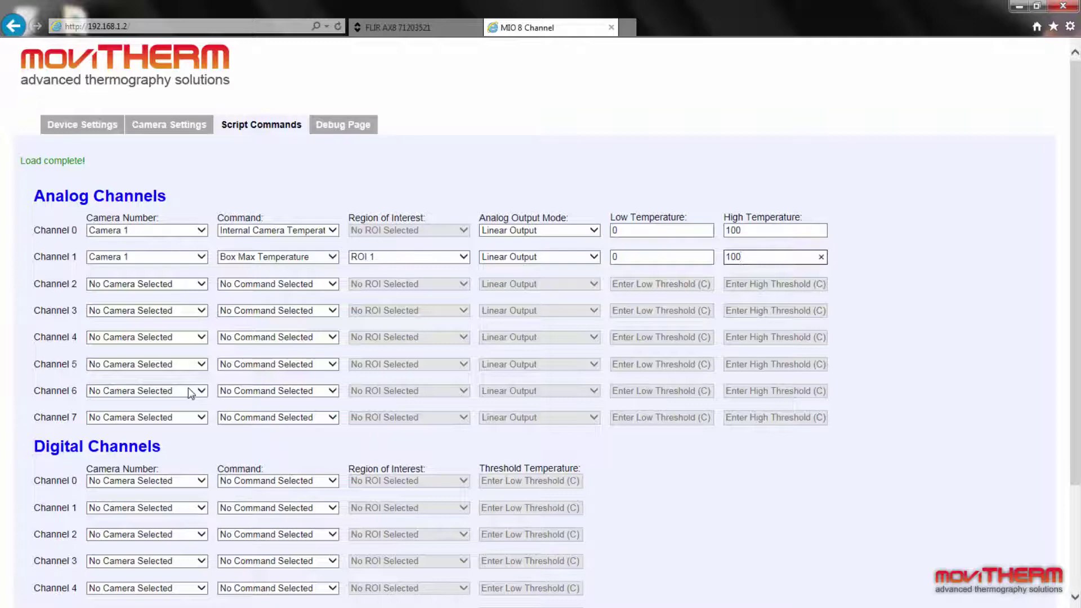
scroll(1077, 273, down, 3)
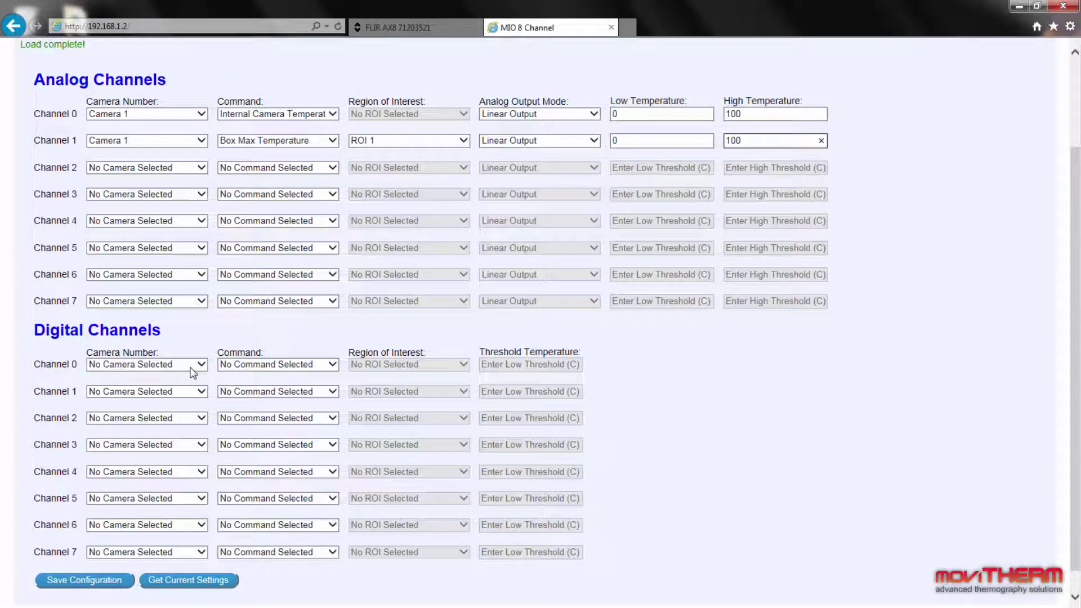
Make digital Channel 0 trigger when Camera 1's ROI 1 Box Max exceeds 45 °C, then save.
click(193, 372)
click(188, 379)
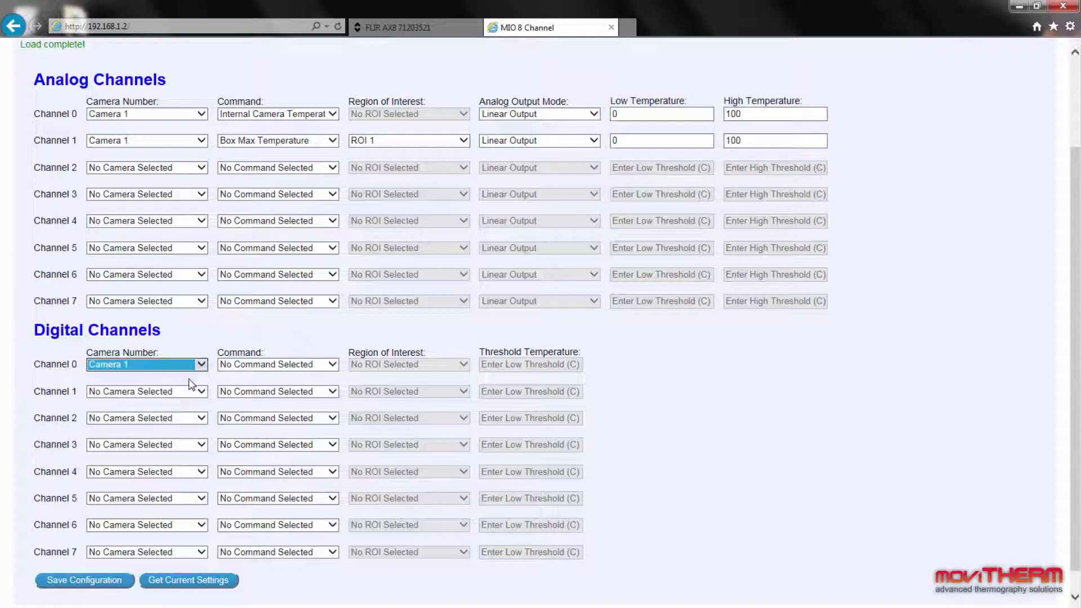
click(294, 368)
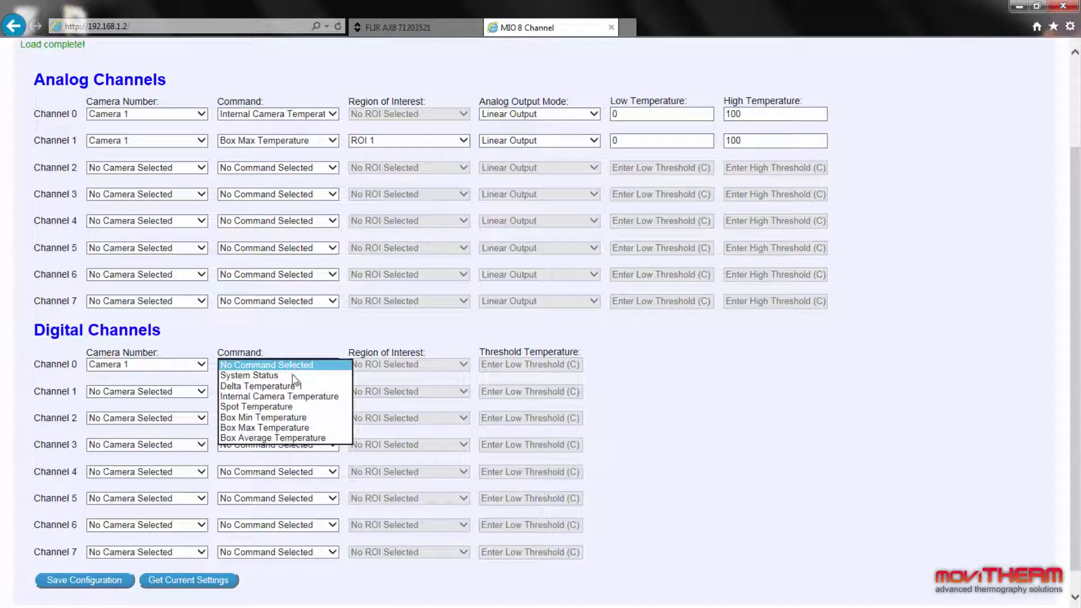
click(298, 429)
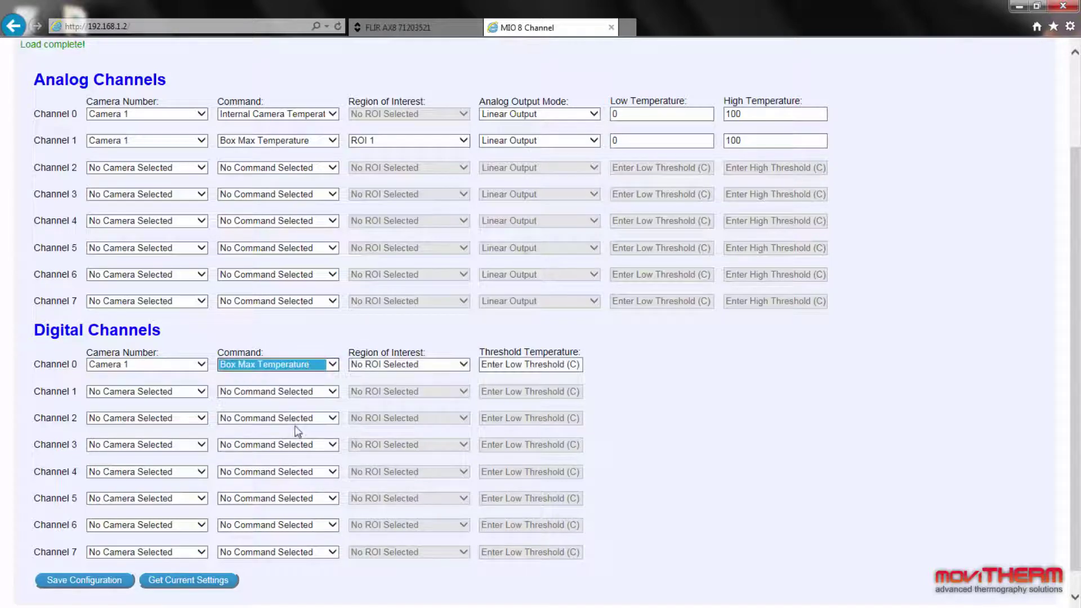
click(460, 367)
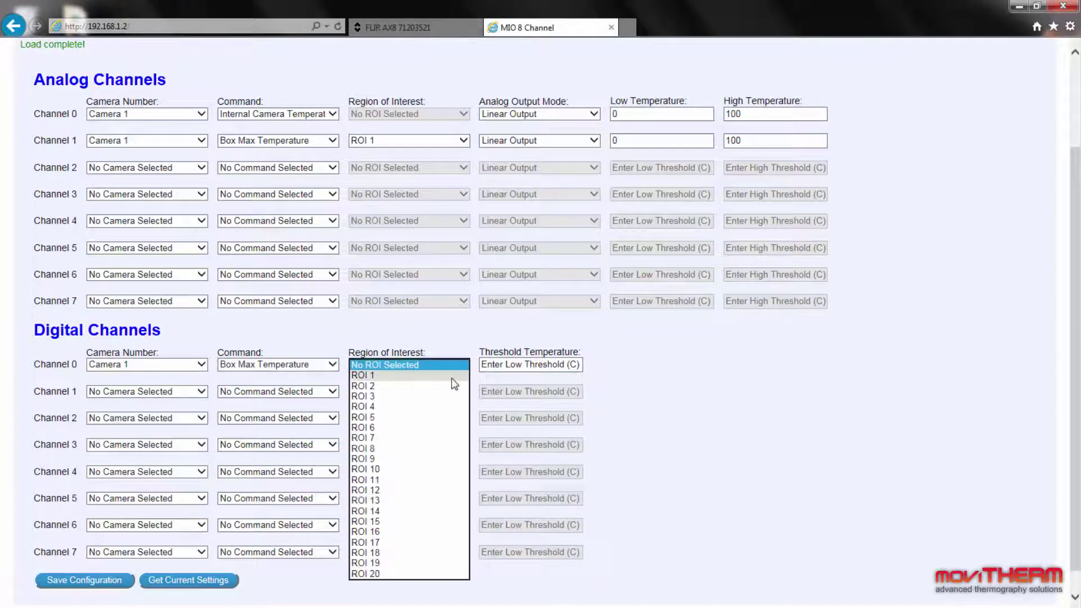
click(452, 377)
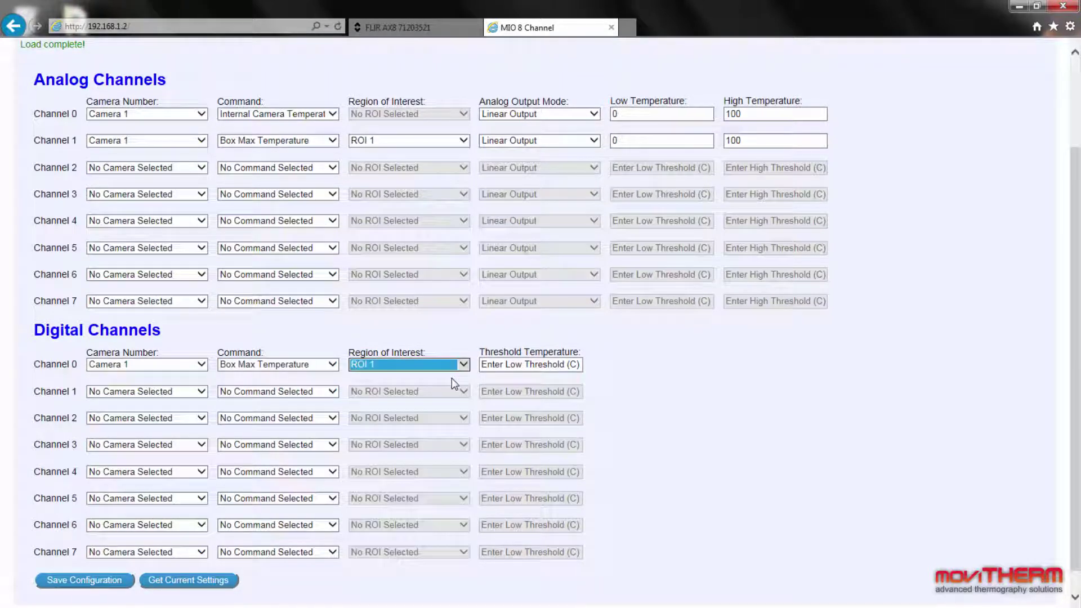
click(507, 364)
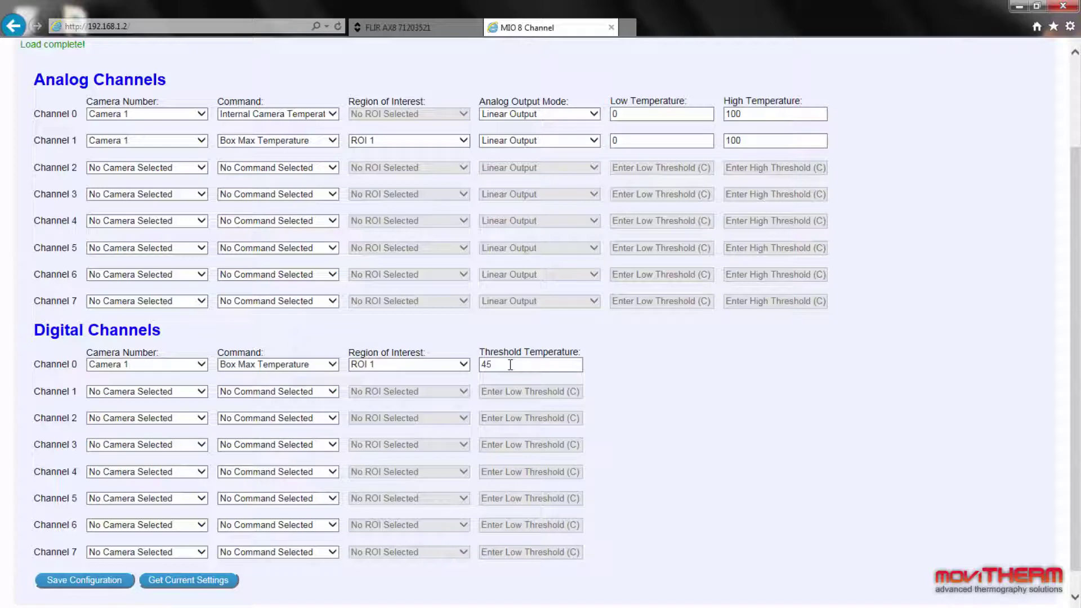
click(84, 580)
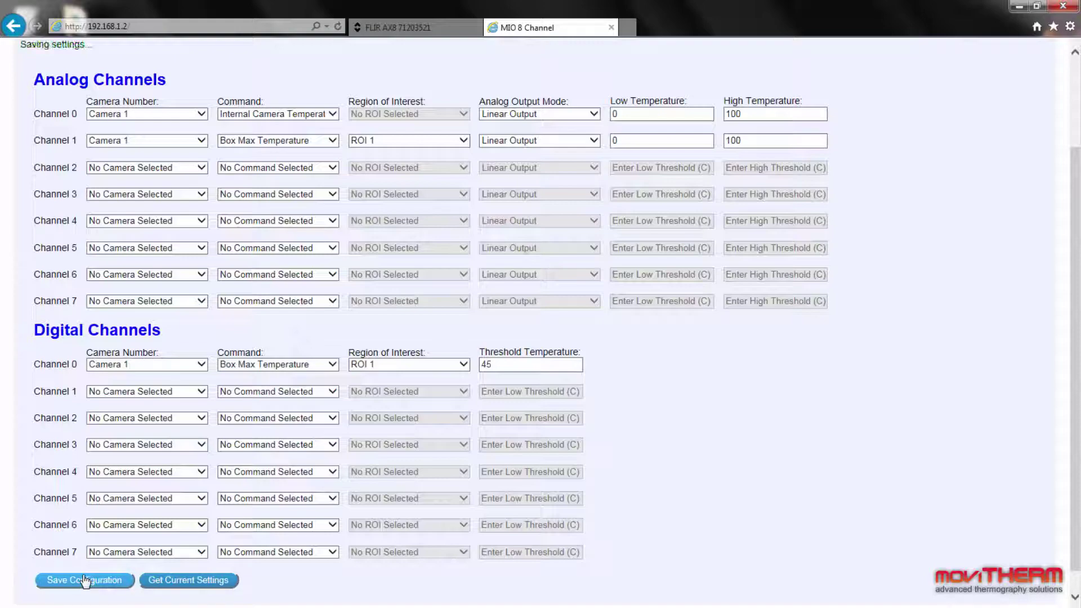